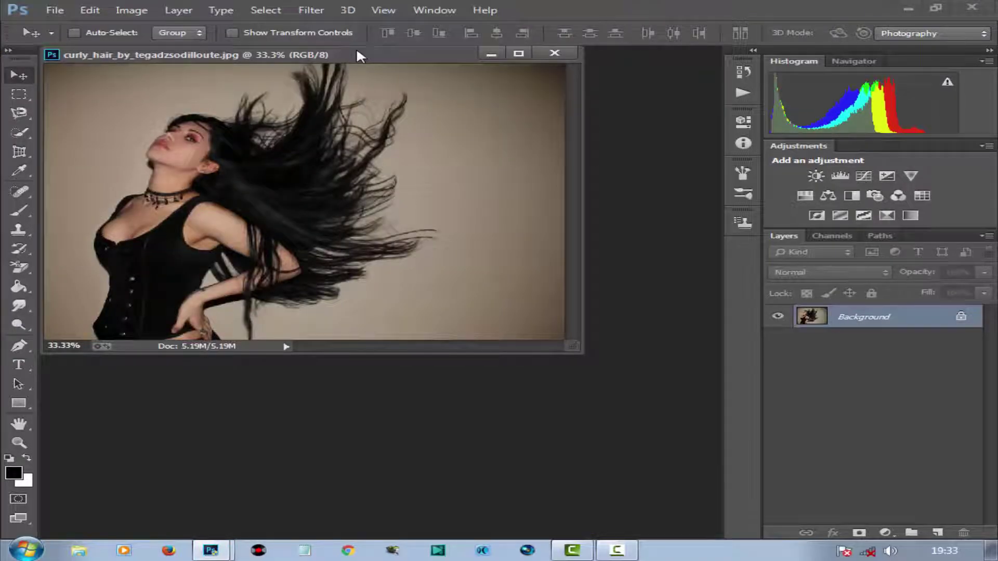
- Dock the curly-hair portrait as a tabbed document and pick the Quick Selection tool
drag(357, 54, 400, 58)
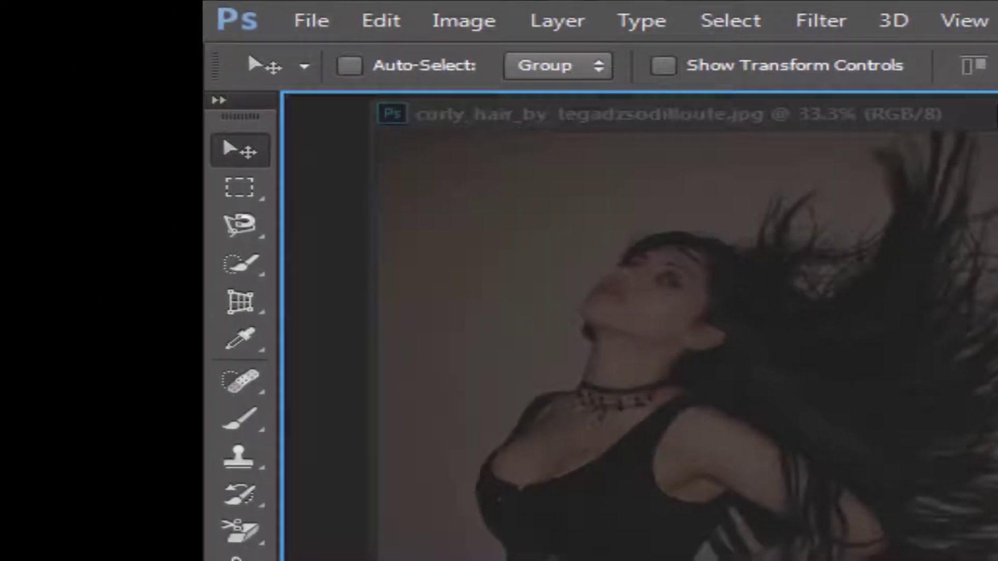
drag(395, 113, 494, 229)
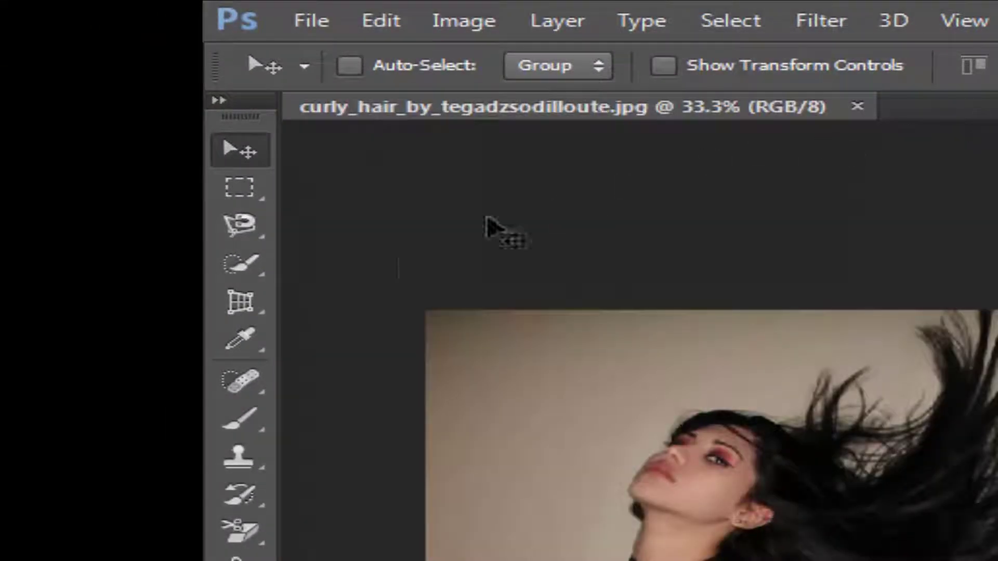
click(239, 266)
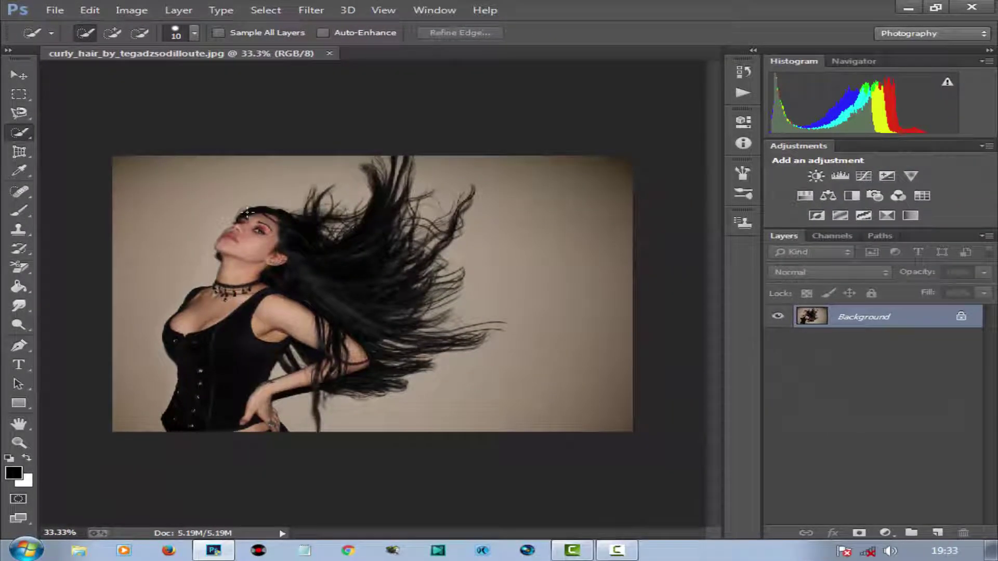
- Paint a quick selection over the woman's face, torso and flying hair strands
mouse_move(248, 212)
mouse_down()
mouse_move(368, 232)
mouse_move(390, 167)
mouse_up()
drag(404, 237, 410, 289)
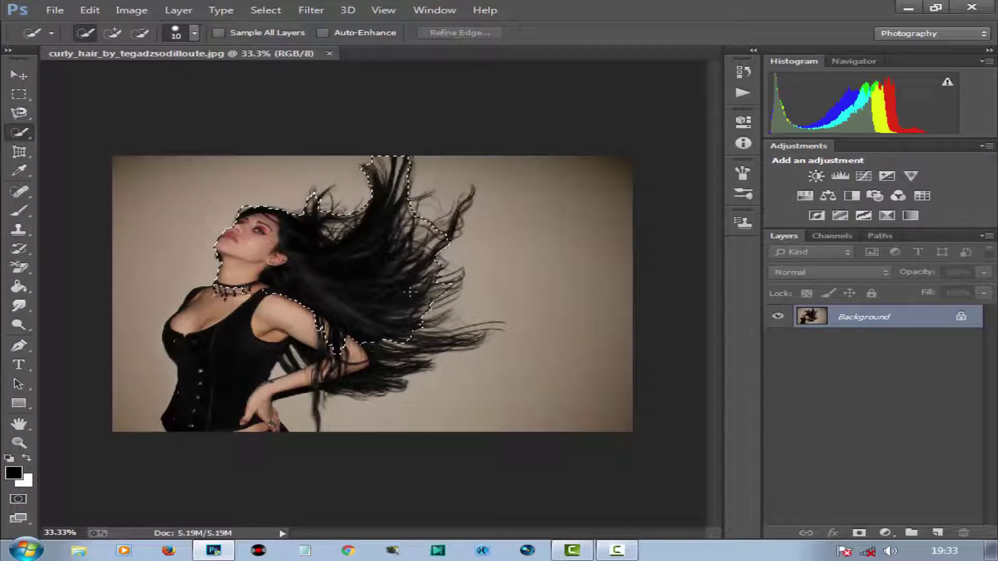
drag(400, 333, 357, 356)
mouse_move(301, 377)
mouse_down()
mouse_move(203, 332)
mouse_move(218, 348)
mouse_up()
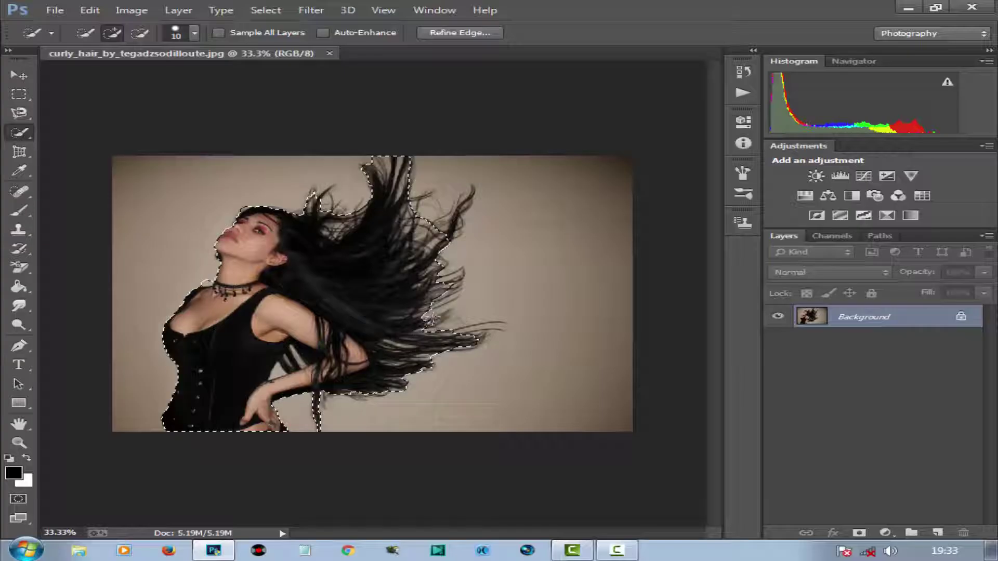
drag(421, 327, 431, 304)
drag(434, 265, 446, 224)
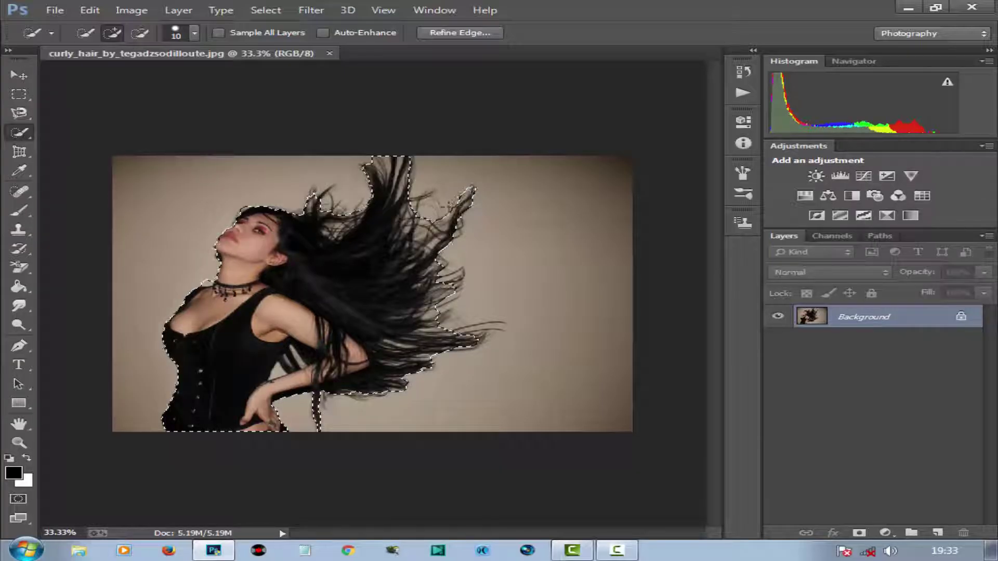
- Zoom in, subtract the background gap between strands, and add back along the hair strand
scroll(287, 403, up, 5)
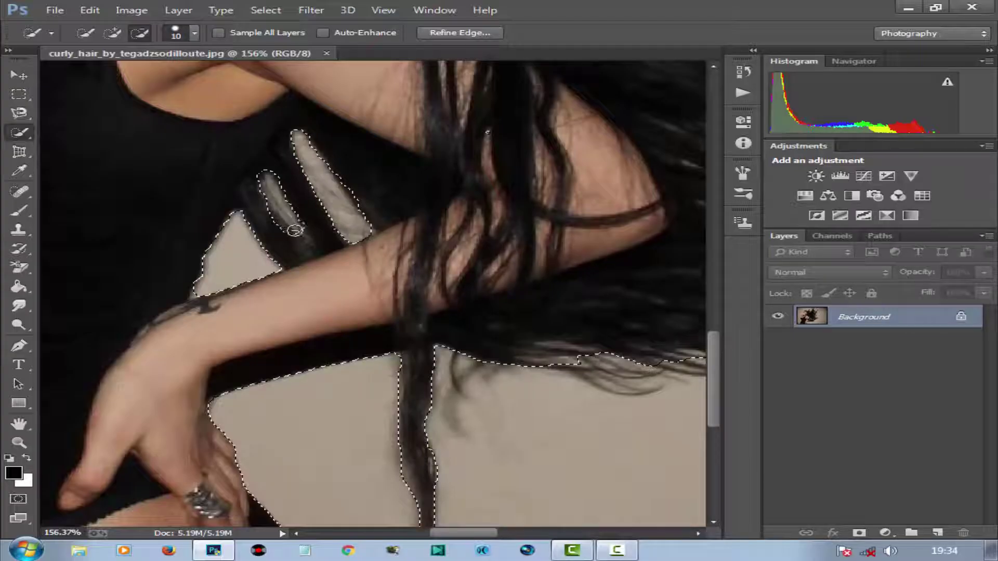
drag(285, 221, 296, 230)
click(112, 33)
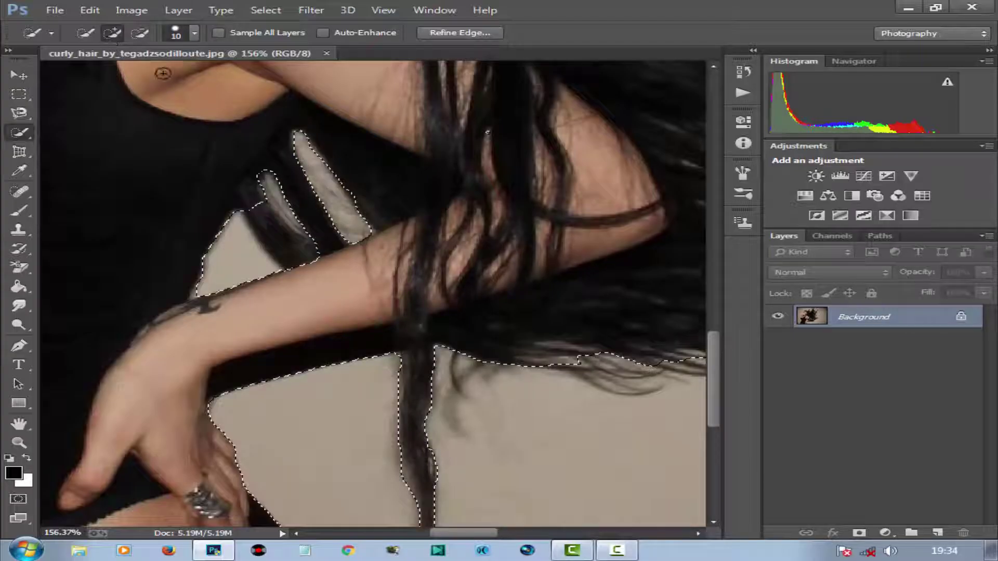
drag(259, 201, 303, 256)
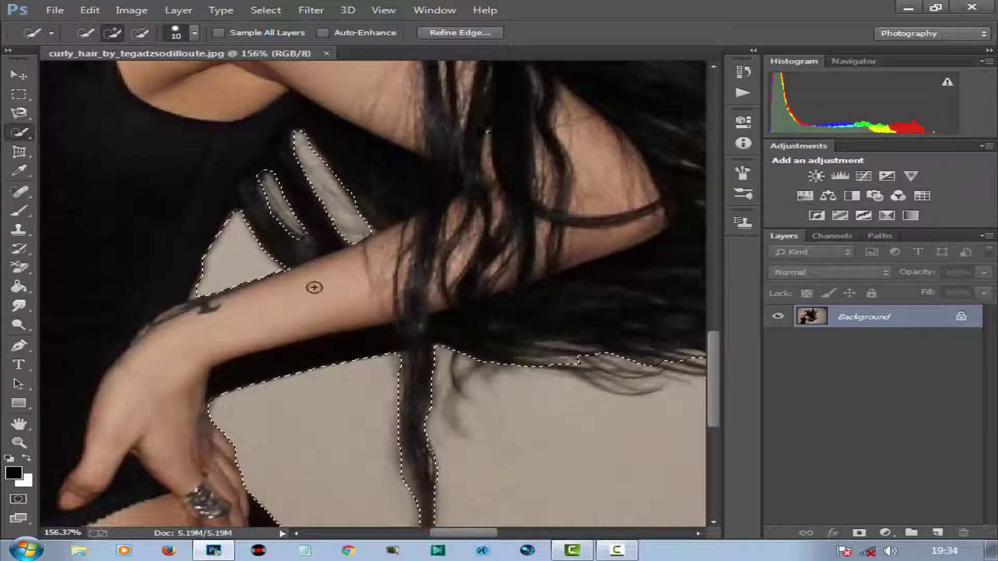
scroll(324, 297, down, 2)
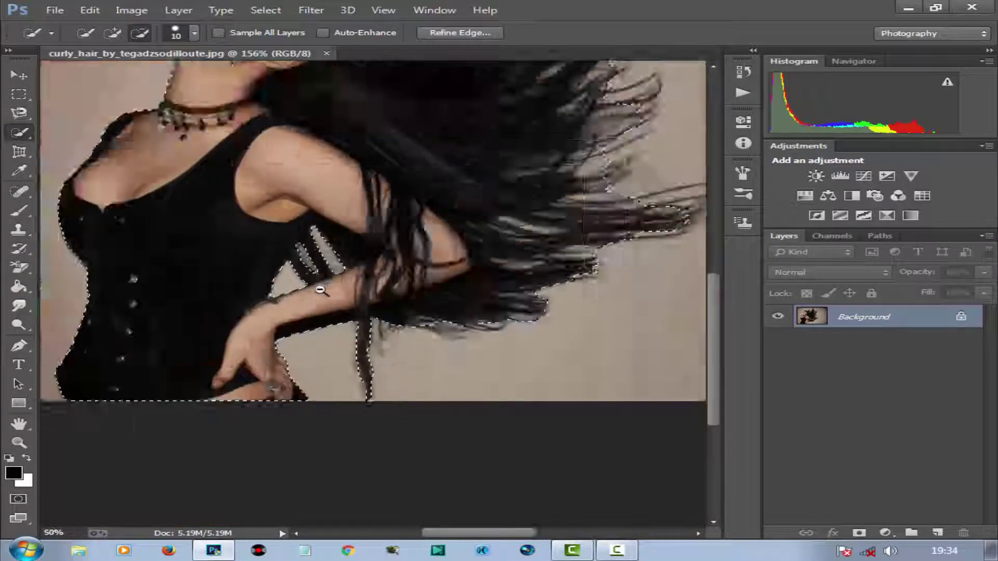
scroll(324, 296, down, 1)
scroll(324, 297, down, 1)
- Open Refine Edge for the selection with a 97-pixel refine brush
click(490, 48)
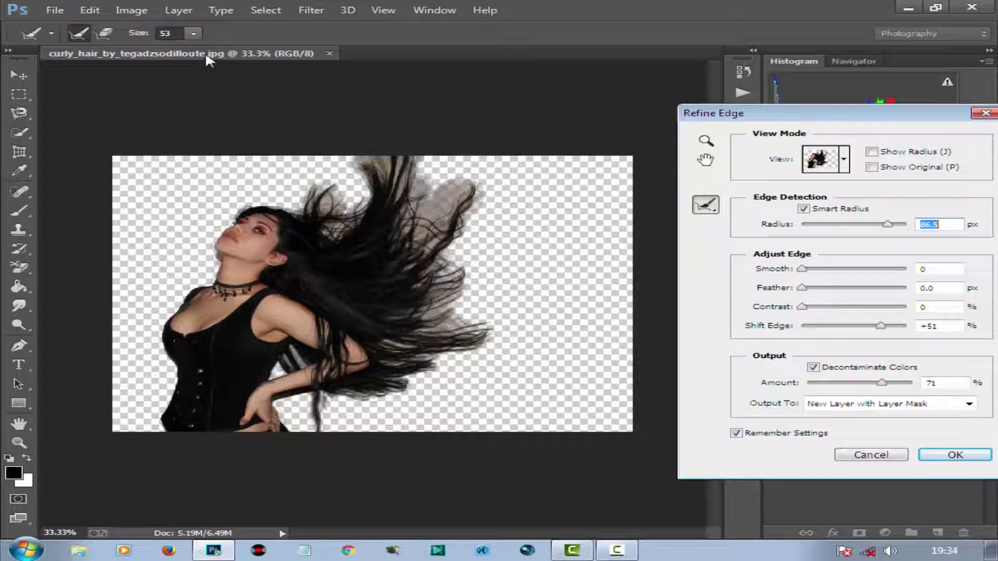
click(195, 32)
drag(194, 51, 218, 51)
- Brush the refine radius over the flying hair and the strands on top of the head
mouse_move(393, 168)
mouse_down()
mouse_move(408, 208)
mouse_move(421, 172)
mouse_move(450, 178)
mouse_move(457, 245)
mouse_move(447, 338)
mouse_move(470, 332)
mouse_move(475, 343)
mouse_move(312, 415)
mouse_move(314, 403)
mouse_move(431, 372)
mouse_move(414, 360)
mouse_up()
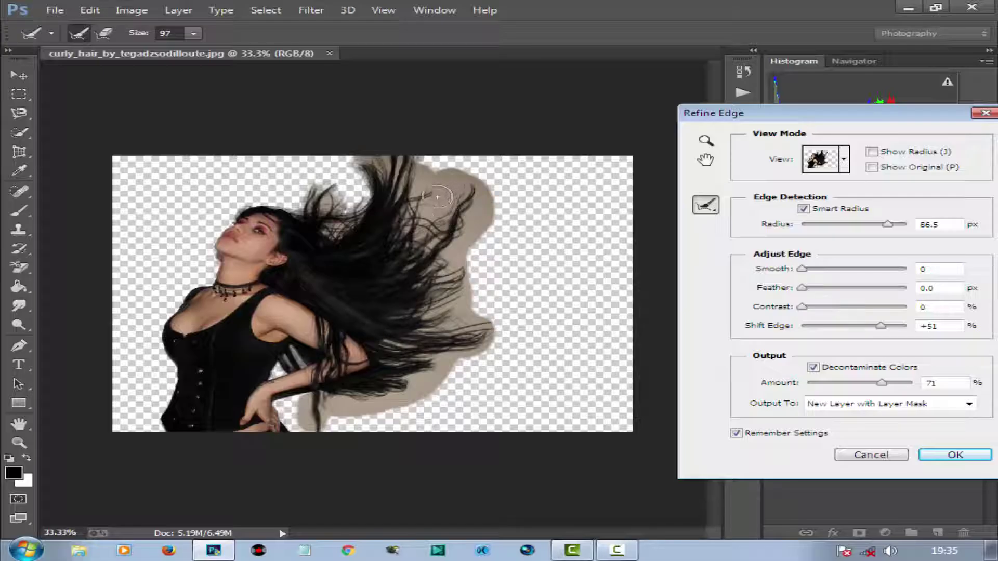
drag(413, 244, 404, 259)
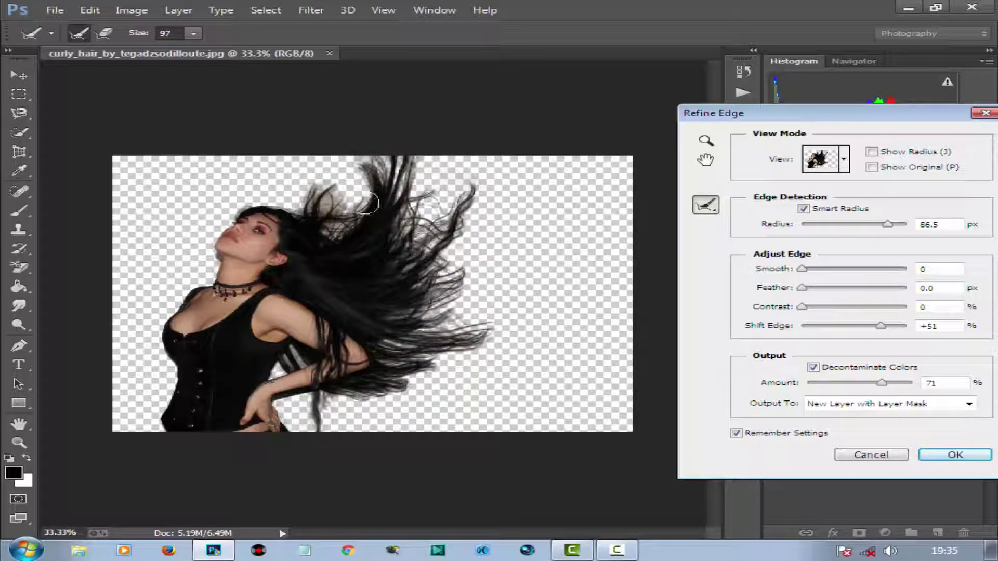
drag(317, 202, 324, 185)
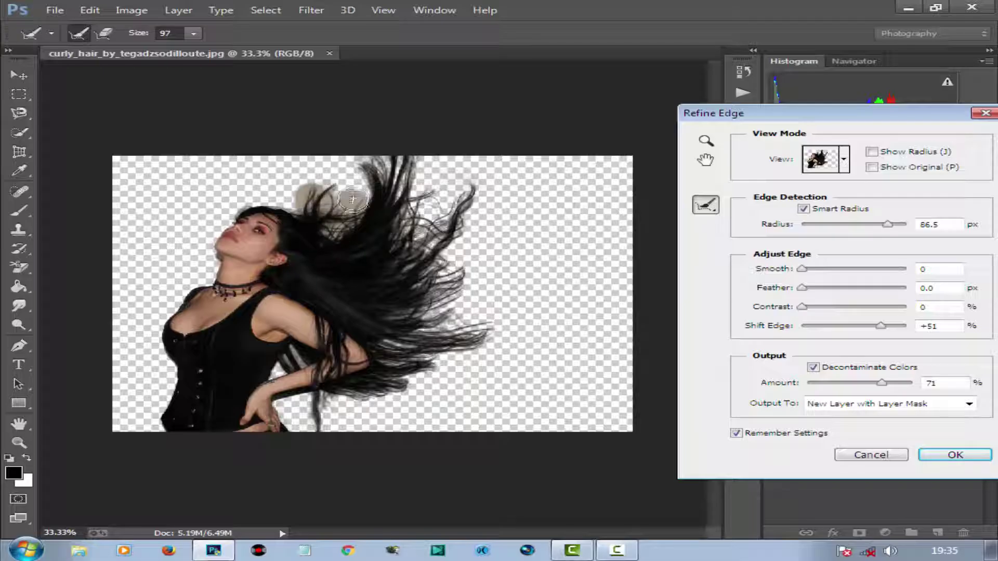
mouse_move(325, 183)
mouse_down()
mouse_move(304, 216)
mouse_move(275, 202)
mouse_move(322, 216)
mouse_up()
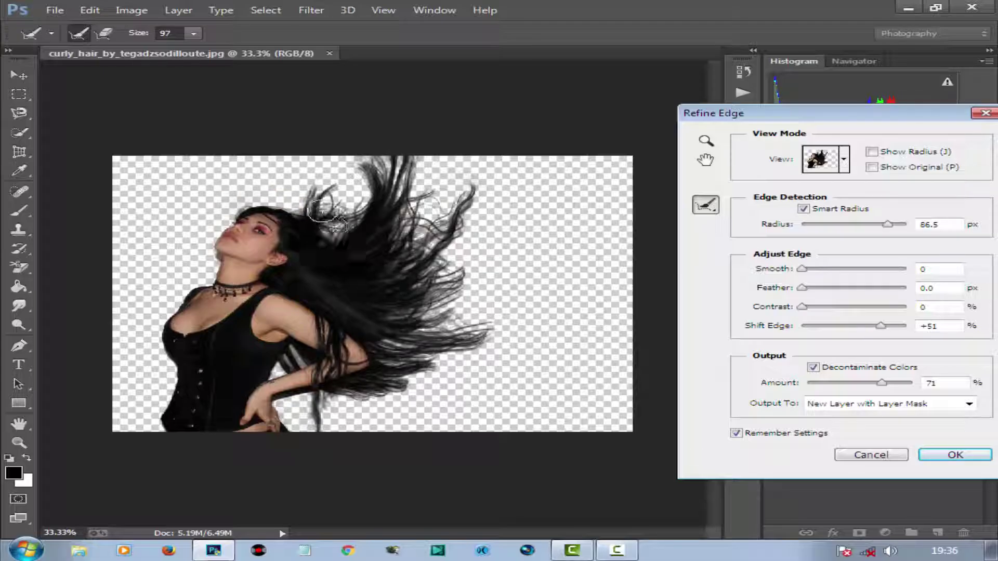
- Erase edge refinements along the forehead with a 36-pixel brush
click(194, 33)
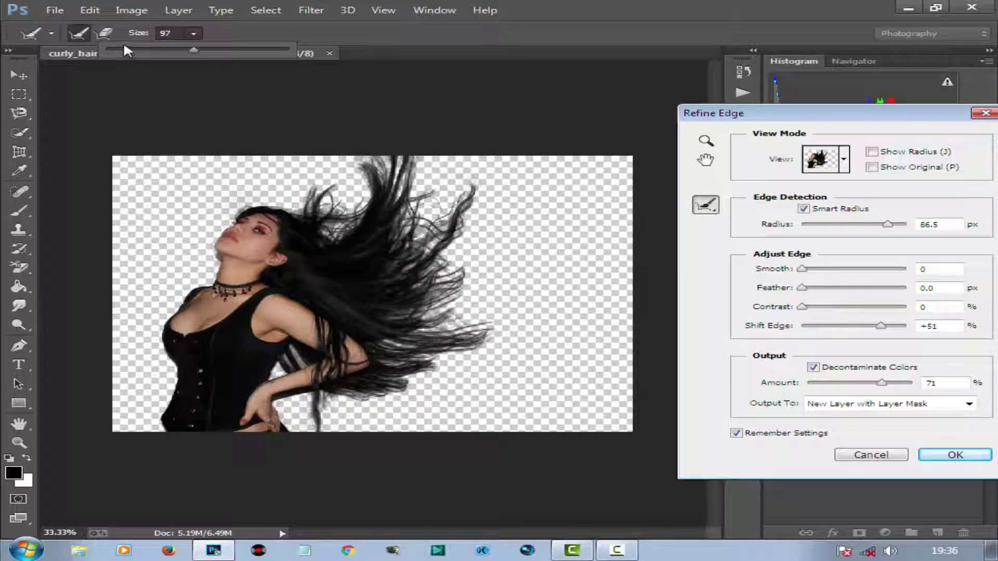
click(139, 50)
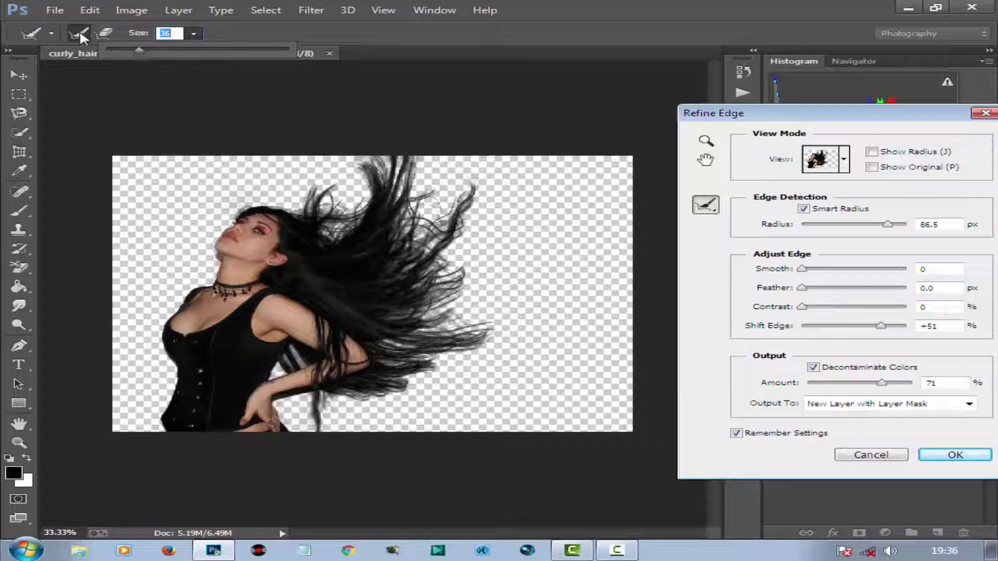
click(105, 33)
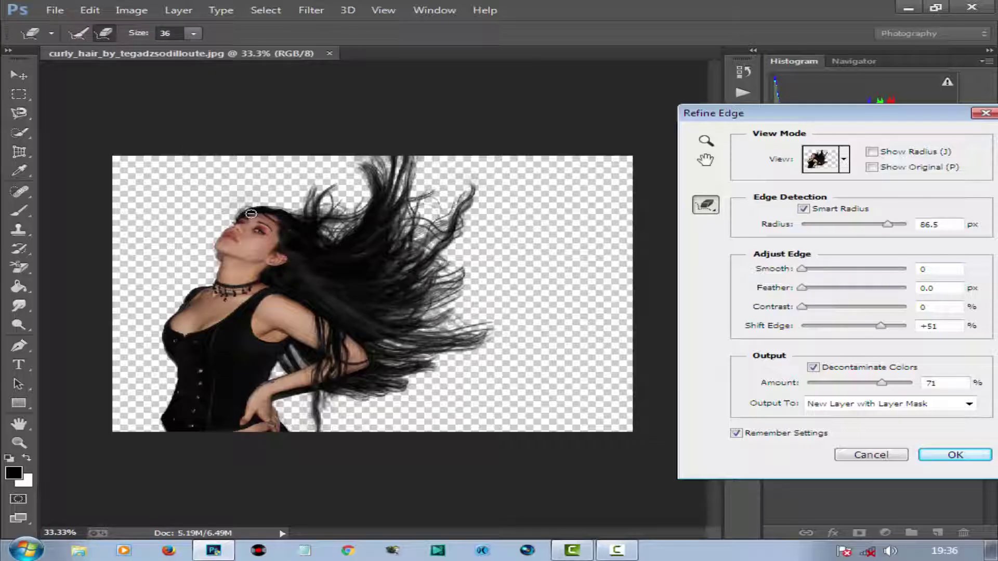
drag(241, 222, 223, 265)
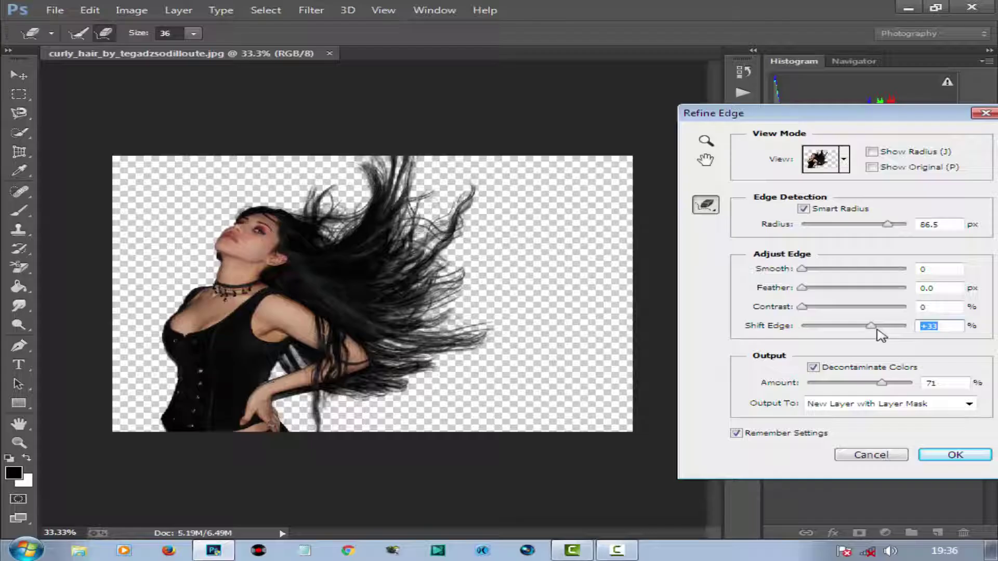
- Shift the edge to +51% and output to a new layer with layer mask
drag(881, 327, 882, 331)
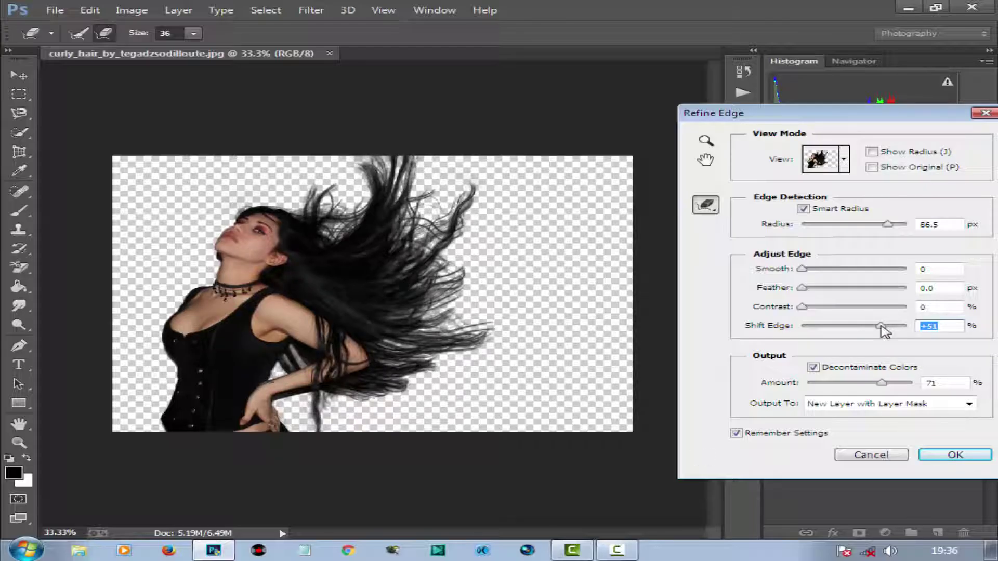
click(970, 404)
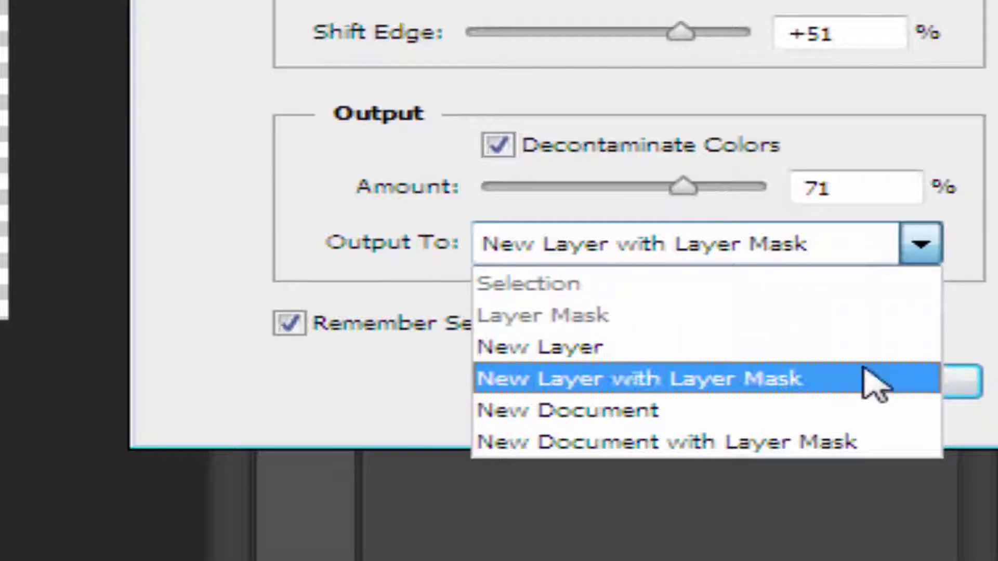
click(865, 377)
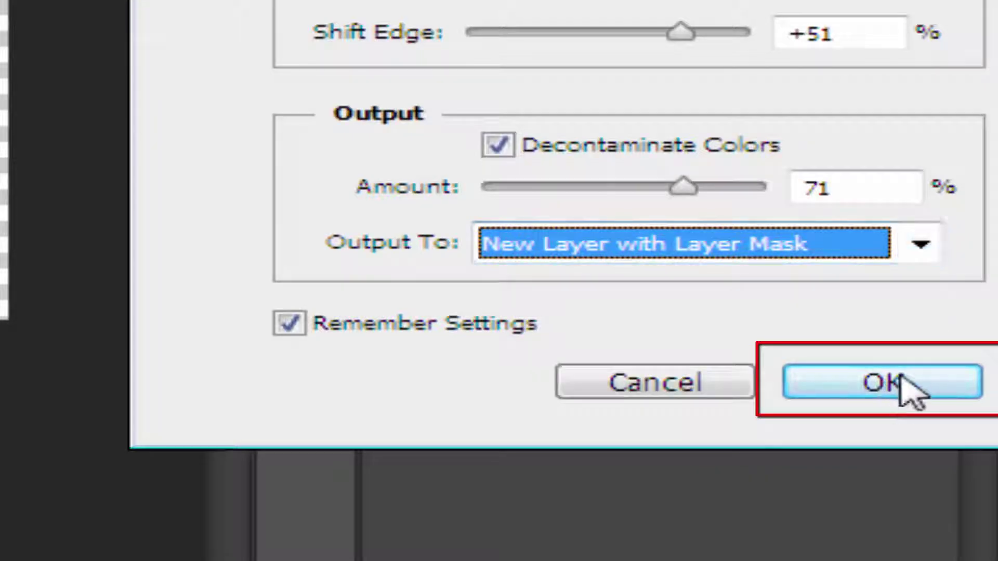
click(891, 390)
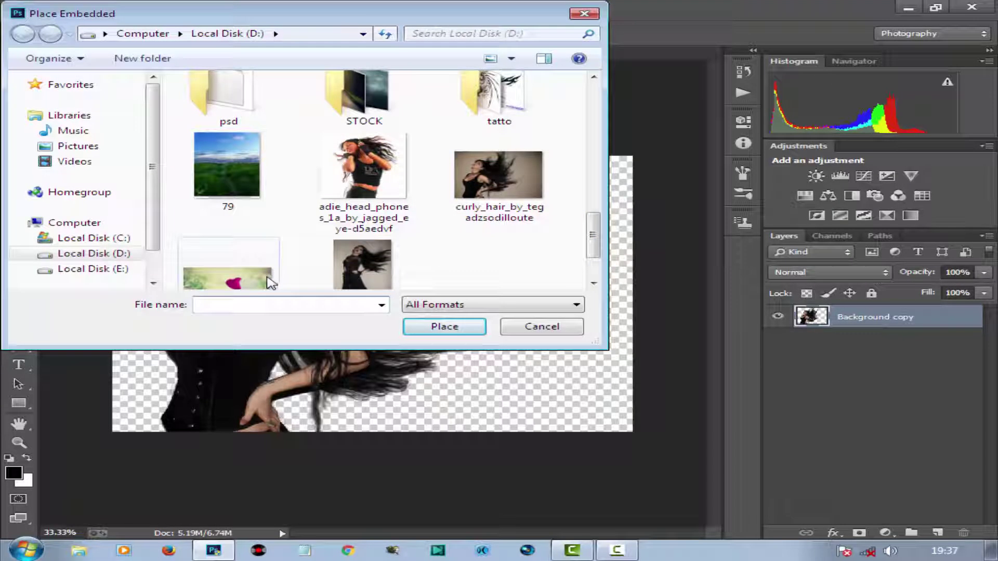
- Place the lover-wallpaper-23 (1) grassy image and scale it to fill the canvas
click(265, 279)
click(443, 328)
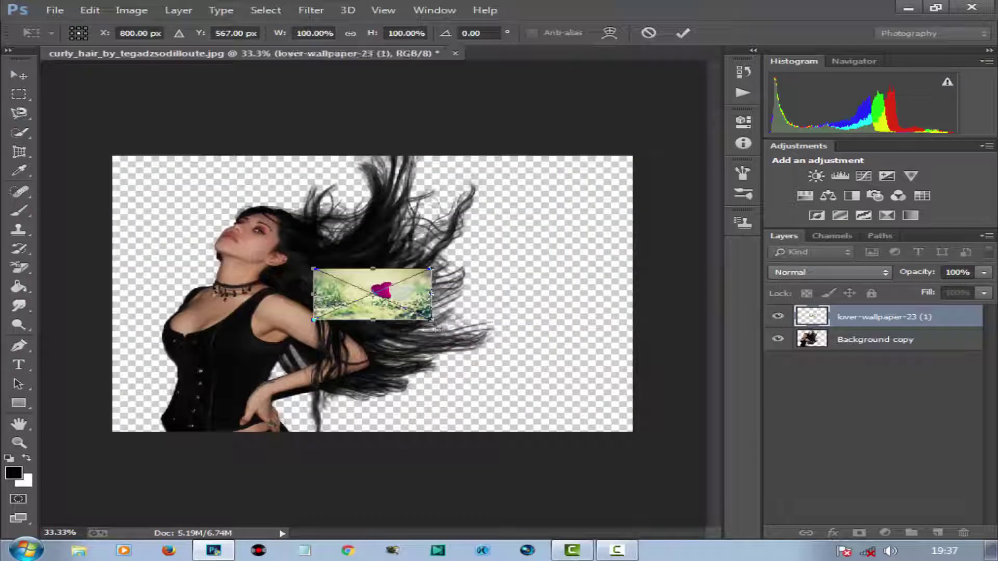
drag(313, 269, 146, 188)
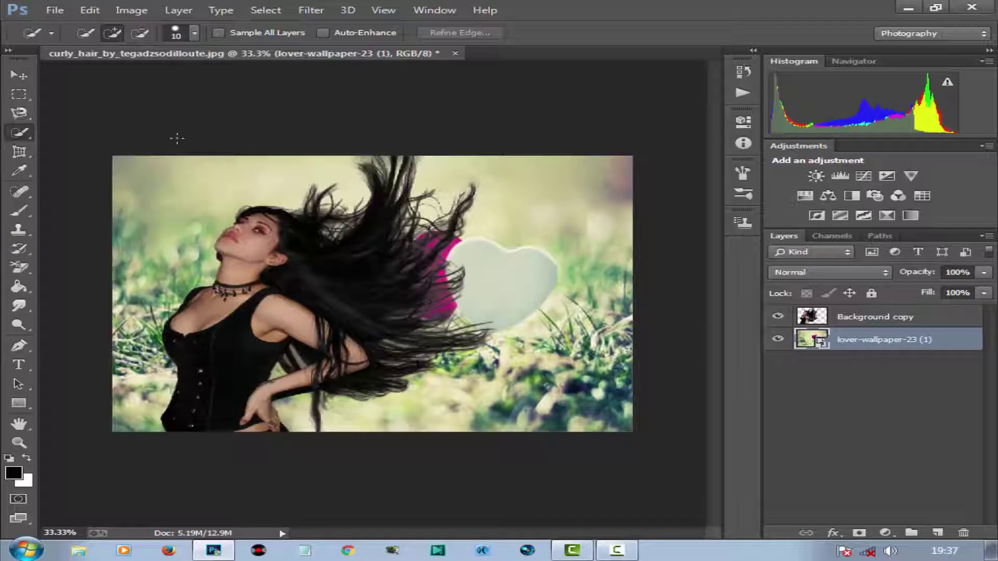
- Move the Background copy cutout of the woman toward the right
click(19, 75)
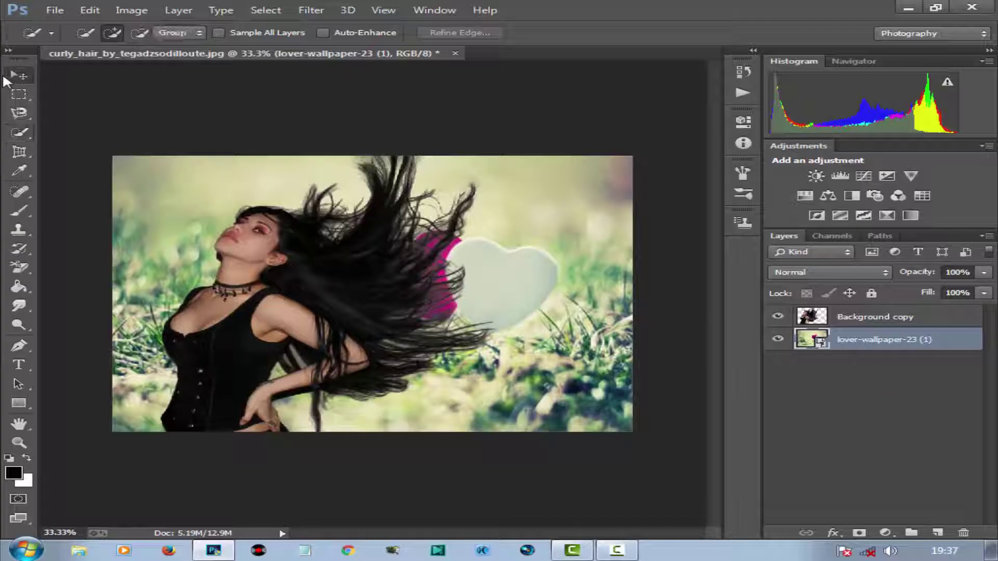
click(839, 323)
drag(364, 327, 518, 327)
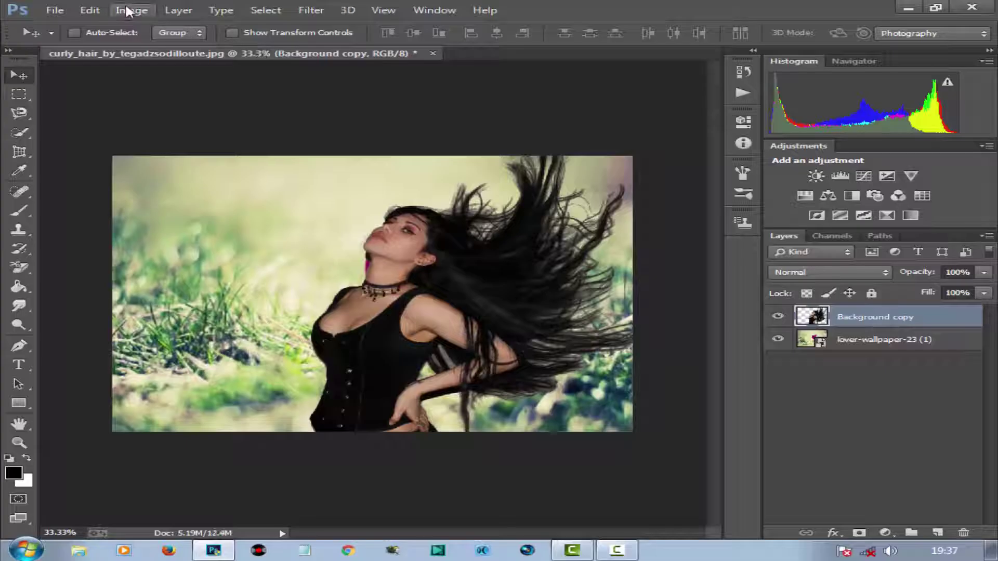
- Lift the midtones slightly with Curves, then merge all visible layers into one
click(127, 10)
mouse_move(160, 47)
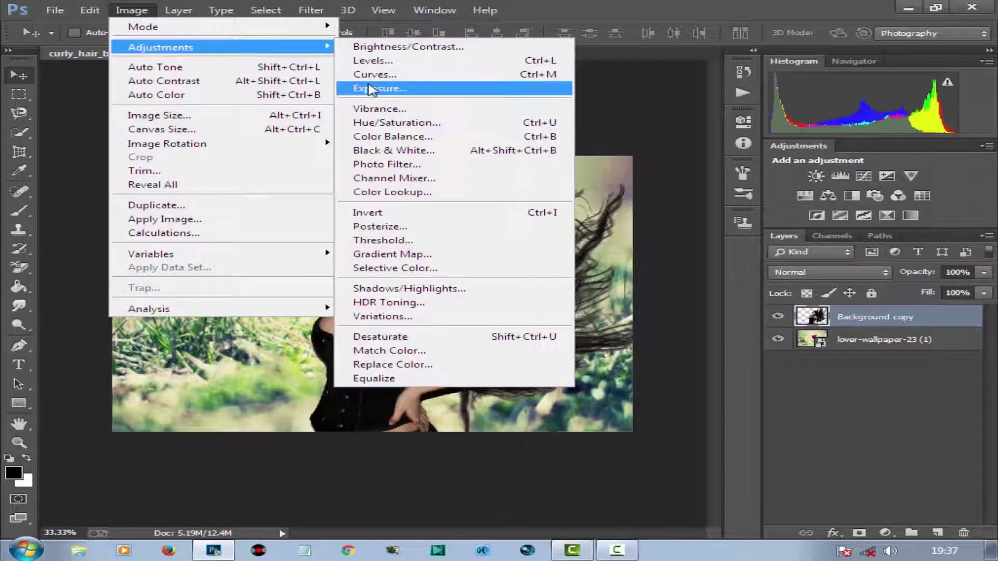
click(375, 75)
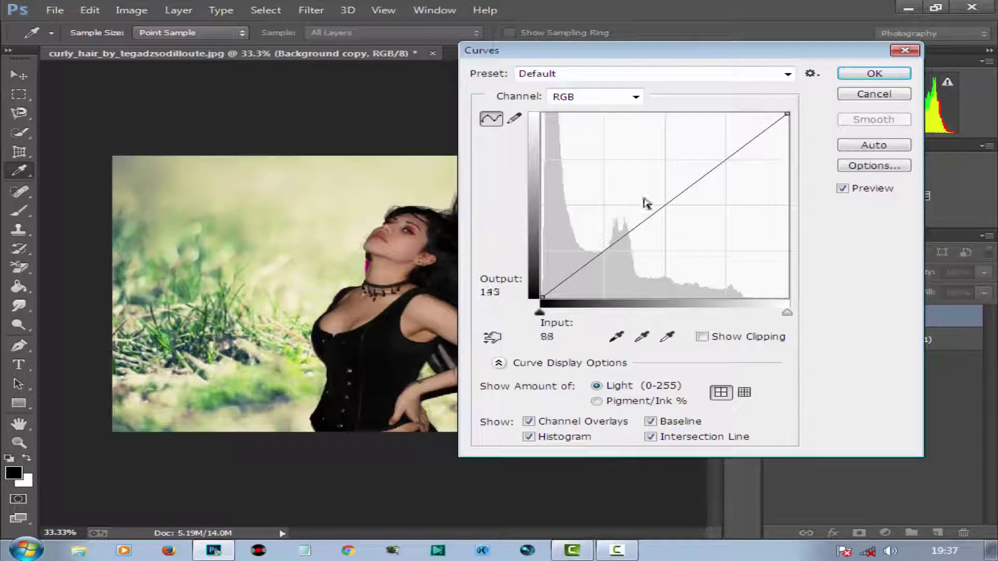
click(664, 201)
click(875, 73)
right_click(873, 317)
click(565, 424)
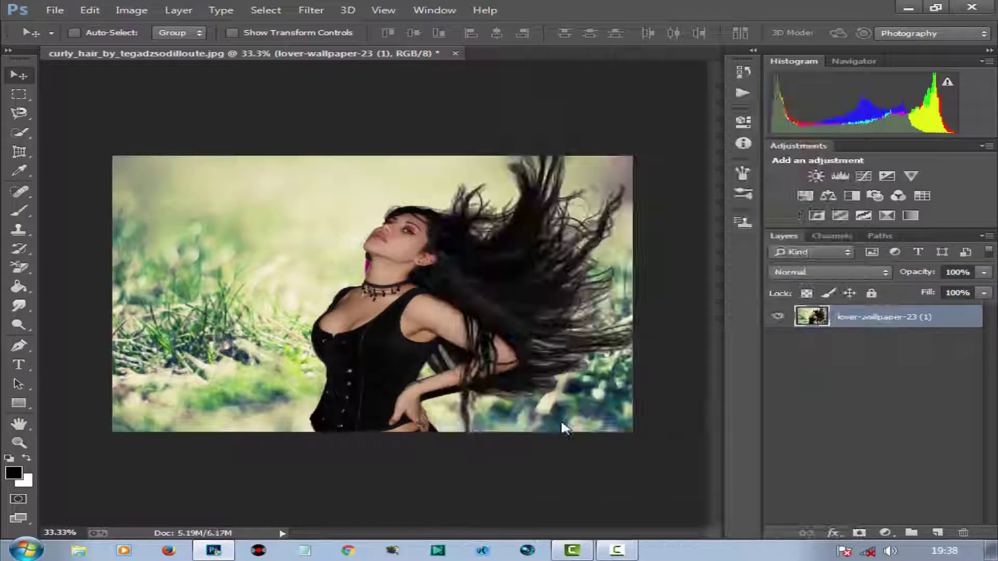